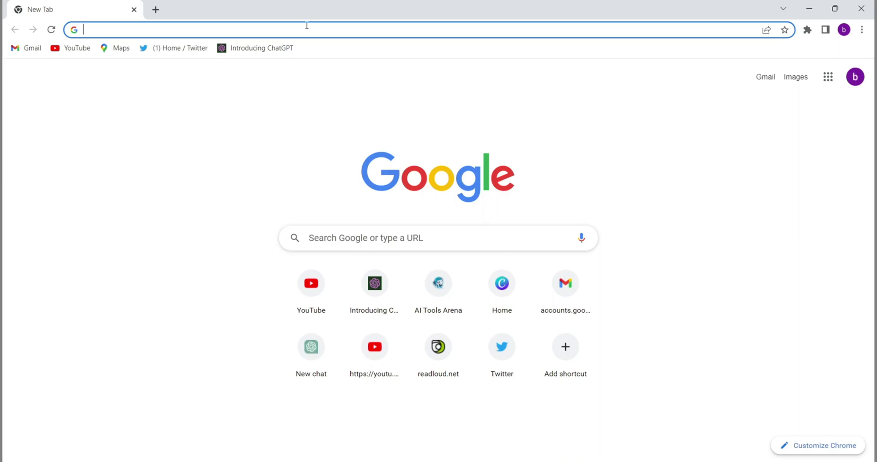
- Search 'chat gpt' from Chrome's address bar to reach a new ChatGPT chat
left_click(307, 26)
type("c")
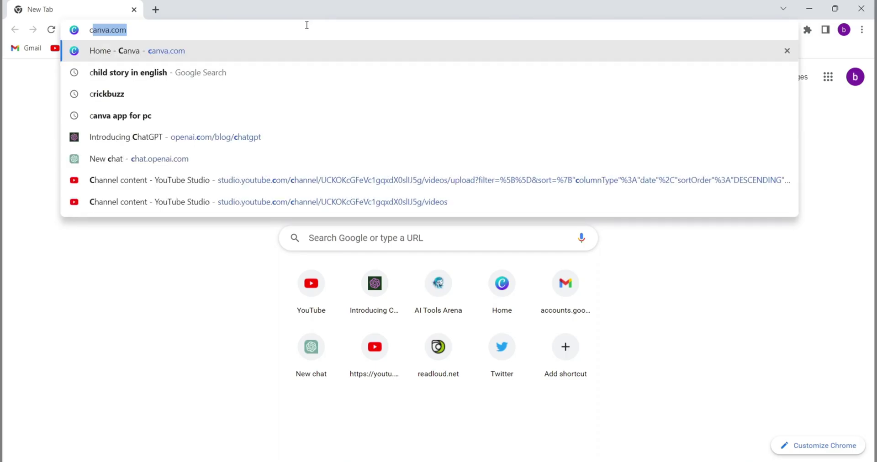
type("hat")
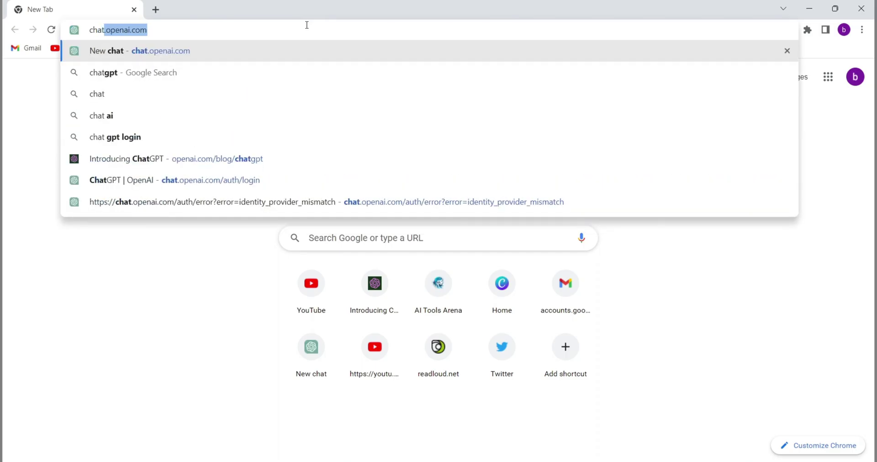
type(" gpt")
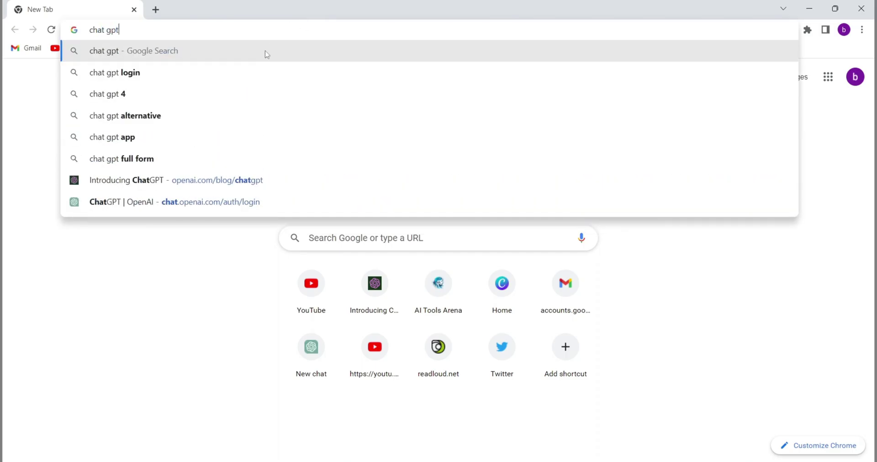
left_click(268, 53)
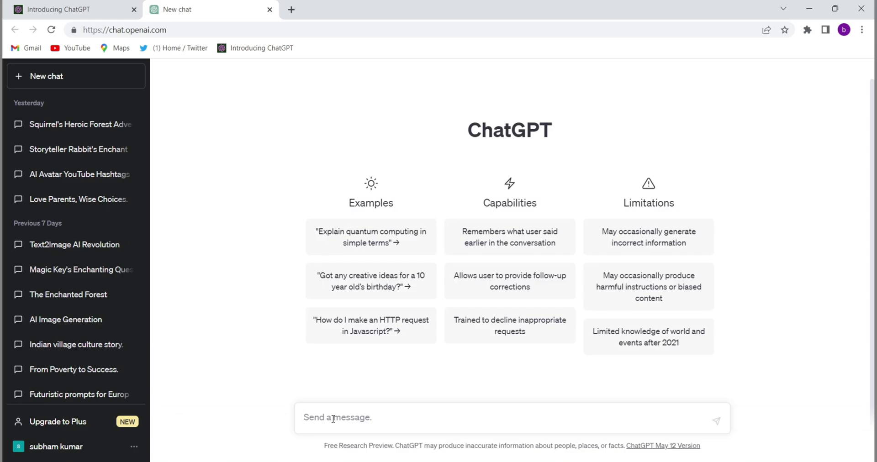
- Ask ChatGPT to 'write a story of two friends' and scroll to the reply's beginning
type("write a ")
type("story of two fri")
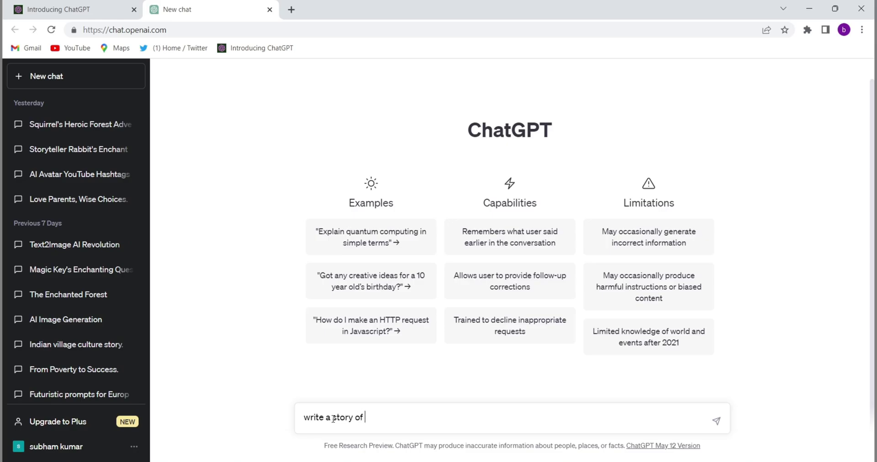
type("ends")
left_click(715, 421)
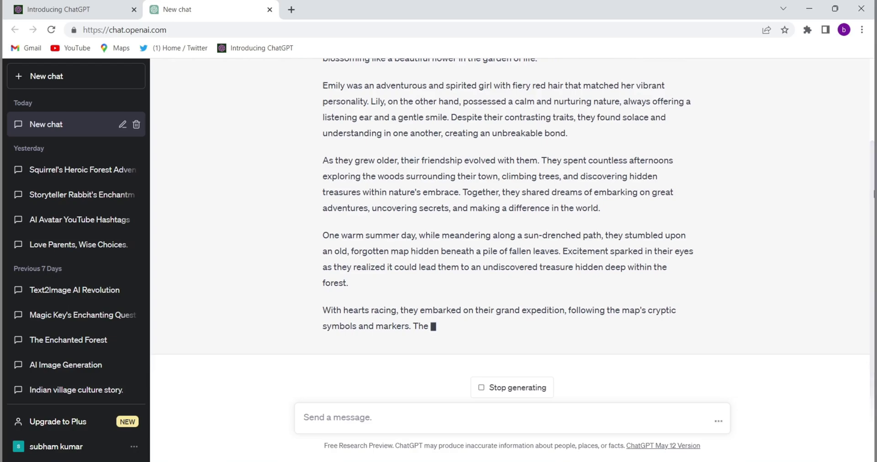
left_click_drag(873, 192, 872, 106)
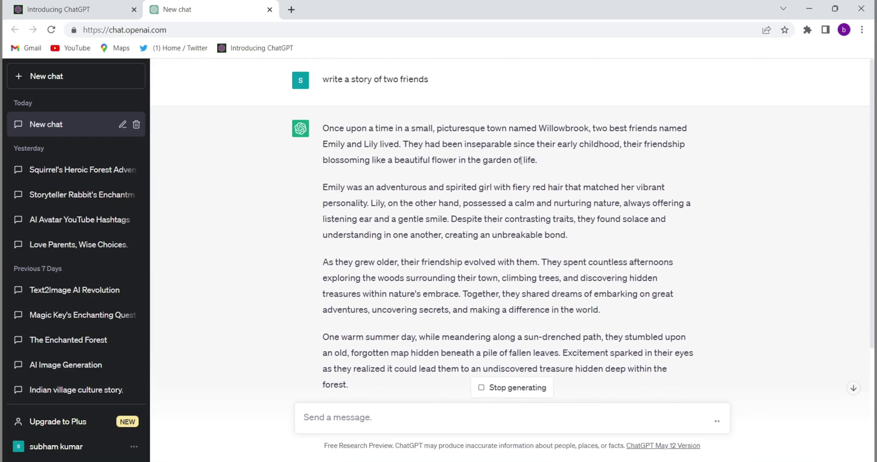
- In a new tab, rerun the recent 'steve ai' search and open the Steve.ai site
left_click(291, 10)
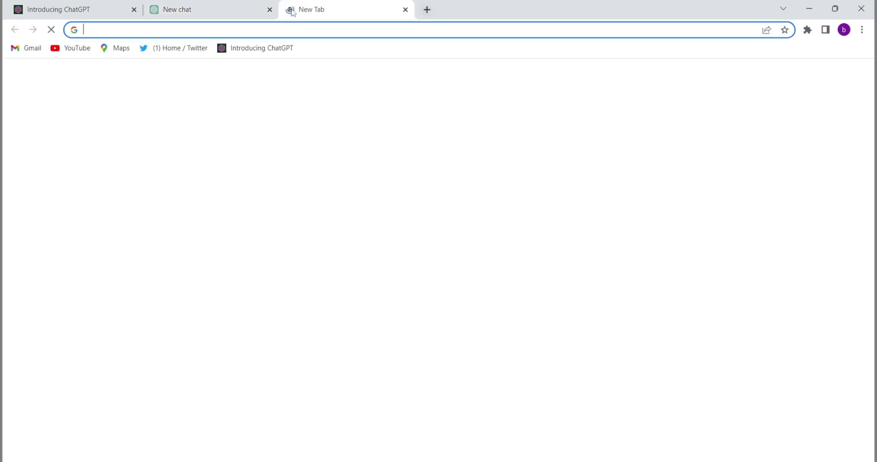
left_click(271, 29)
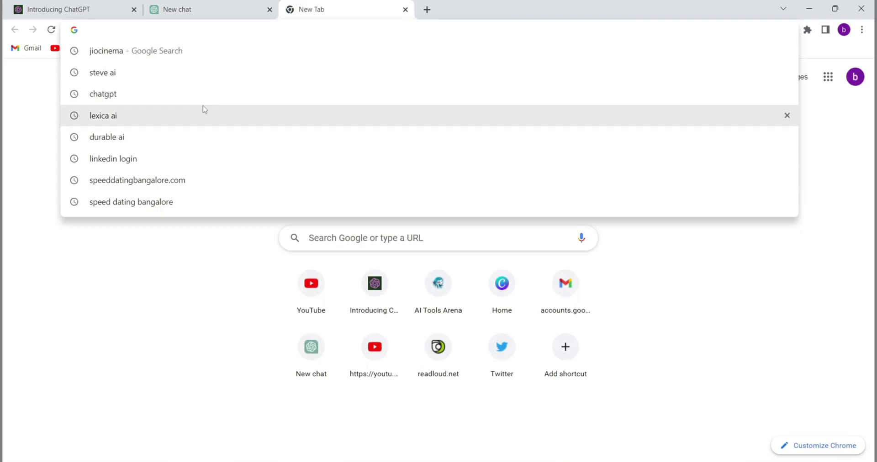
left_click(216, 79)
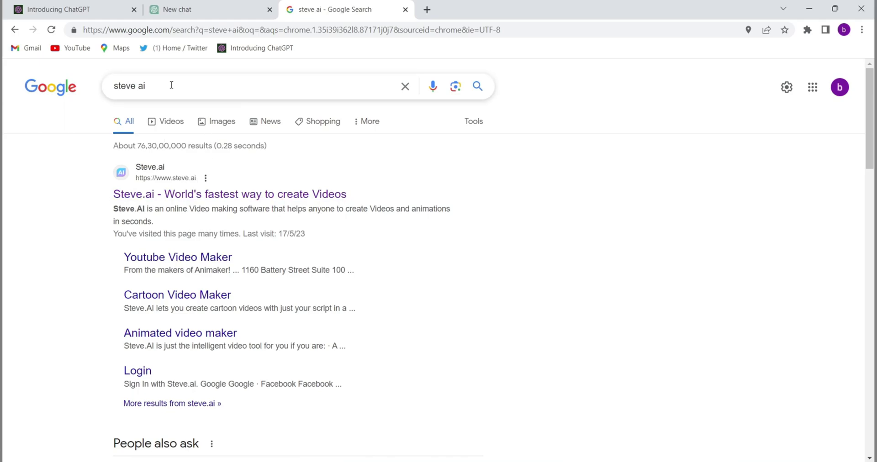
left_click(160, 198)
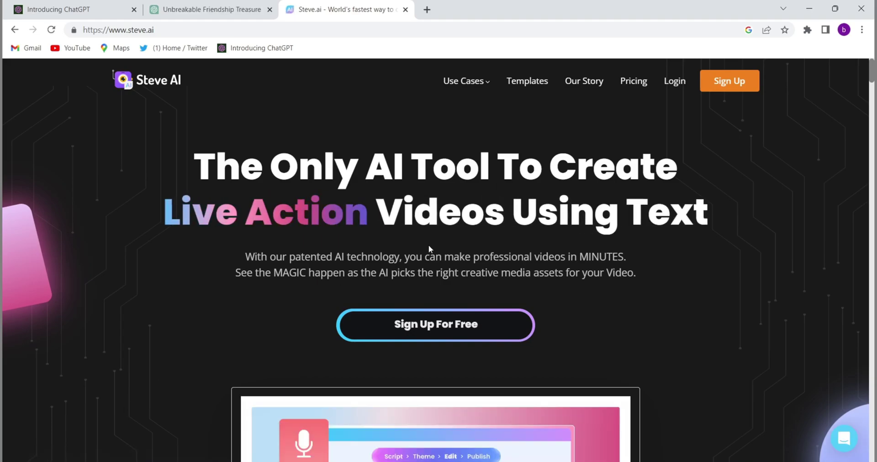
- Start the free Steve AI sign-up and dismiss the Twitter notification
left_click(430, 329)
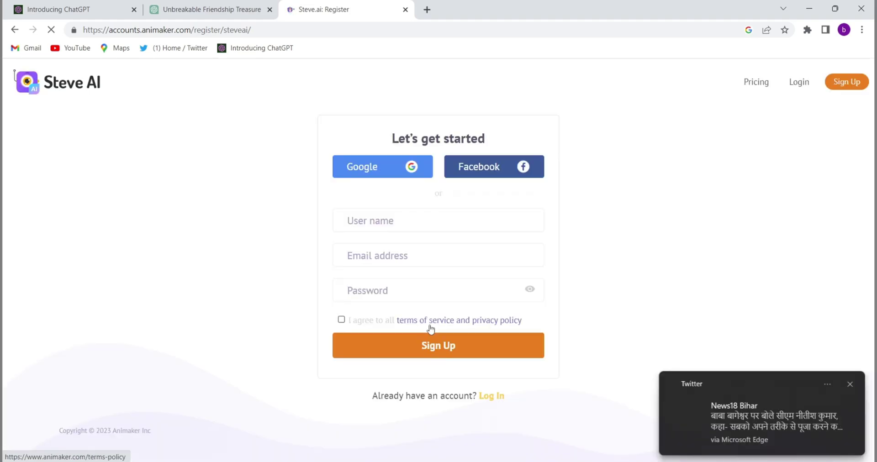
left_click(850, 384)
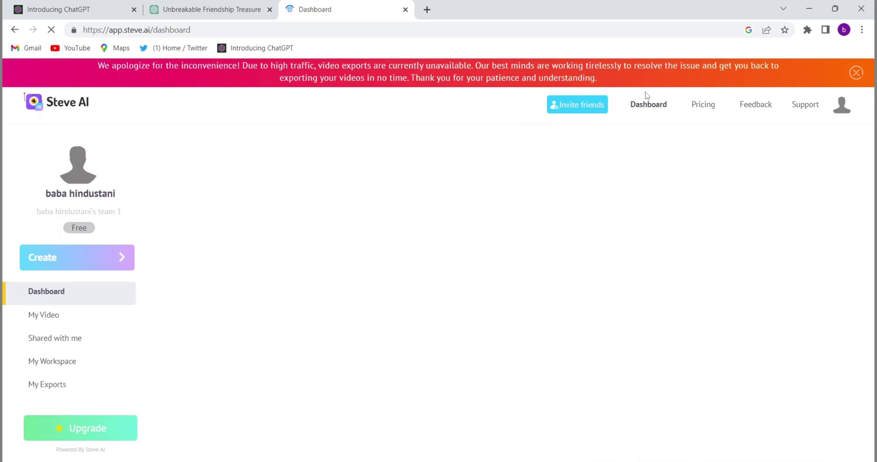
- Dismiss the export notice, filter to Animation, and start a Text to Animation project
left_click(854, 75)
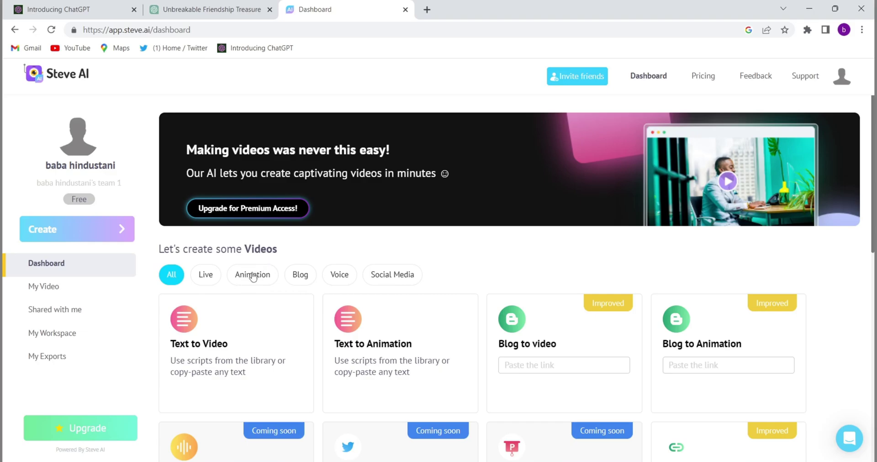
left_click(255, 279)
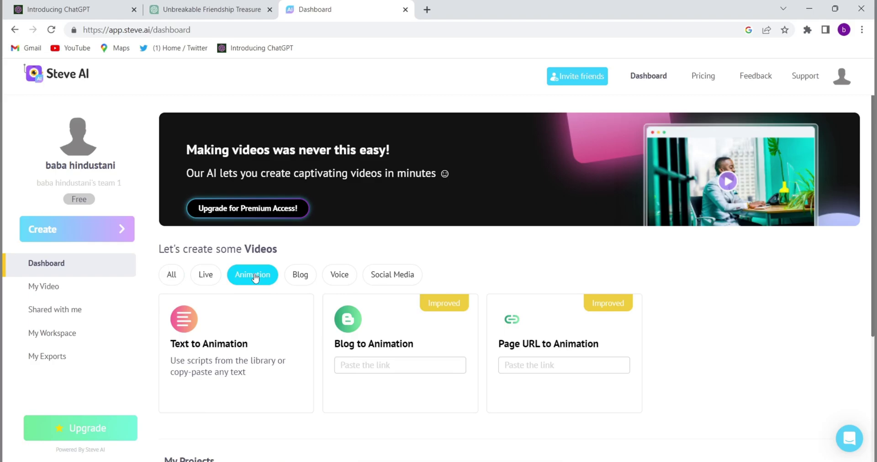
mouse_move(236, 353)
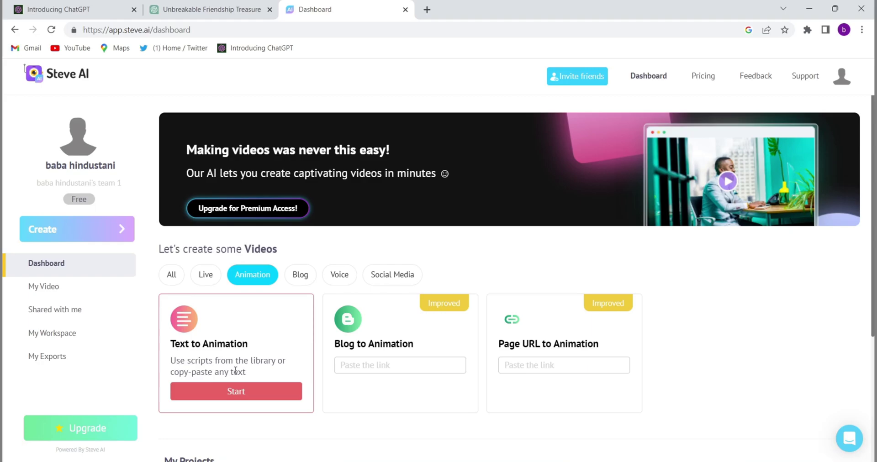
left_click(237, 394)
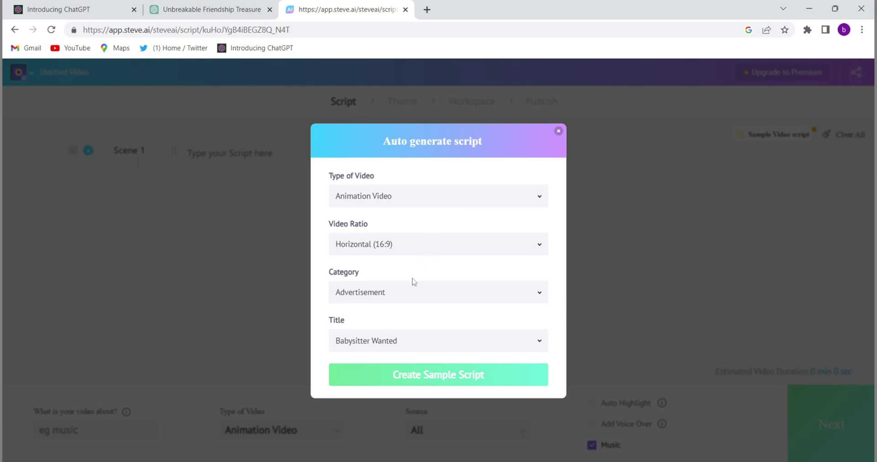
- Pick Travel from the category list and Travel Agency Ad from the suggested titles
left_click(405, 294)
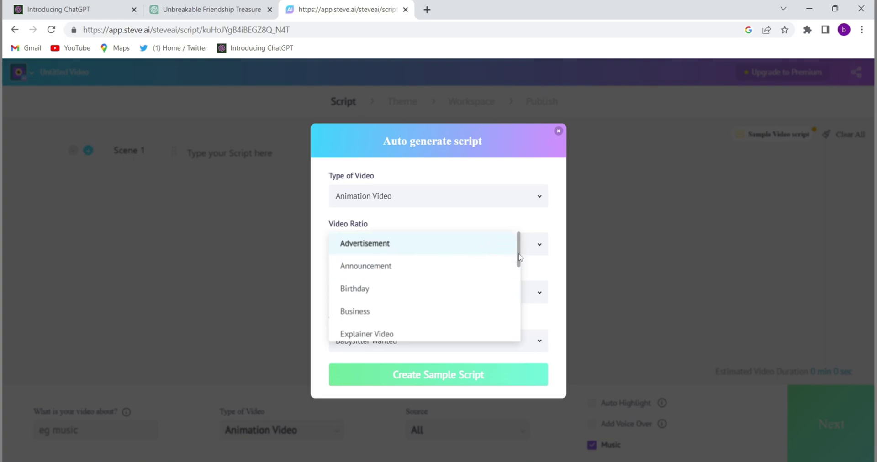
left_click_drag(521, 259, 519, 285)
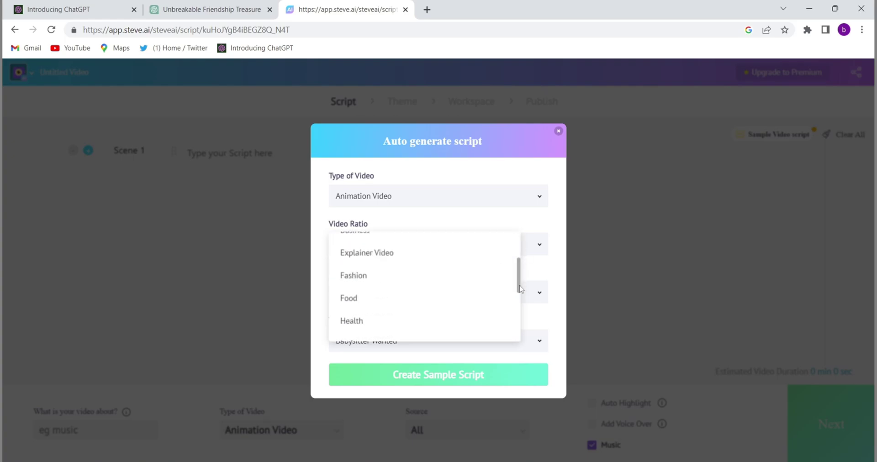
left_click_drag(519, 286, 519, 334)
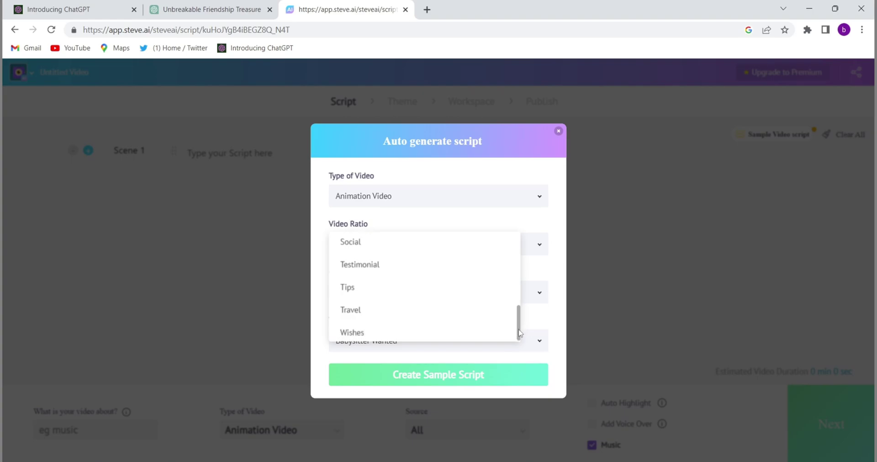
left_click(402, 307)
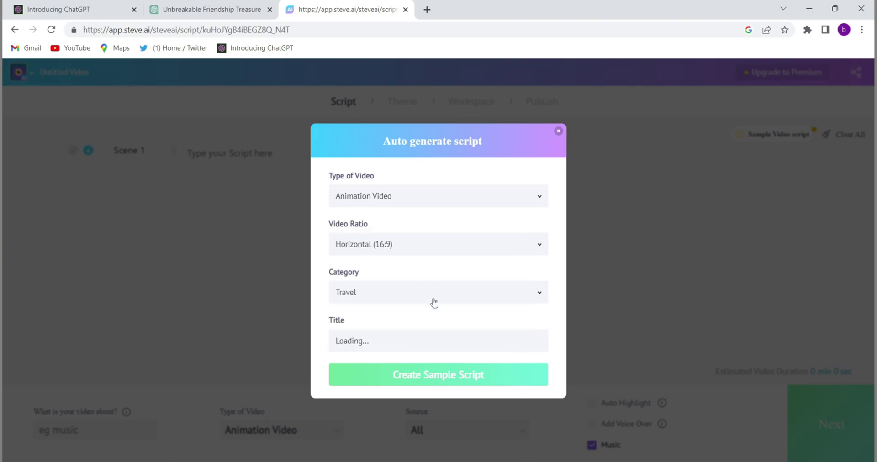
left_click(458, 342)
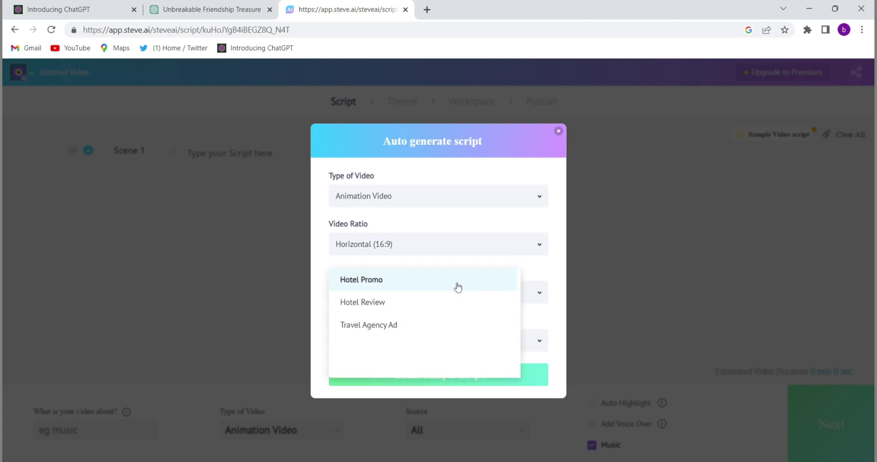
left_click(444, 329)
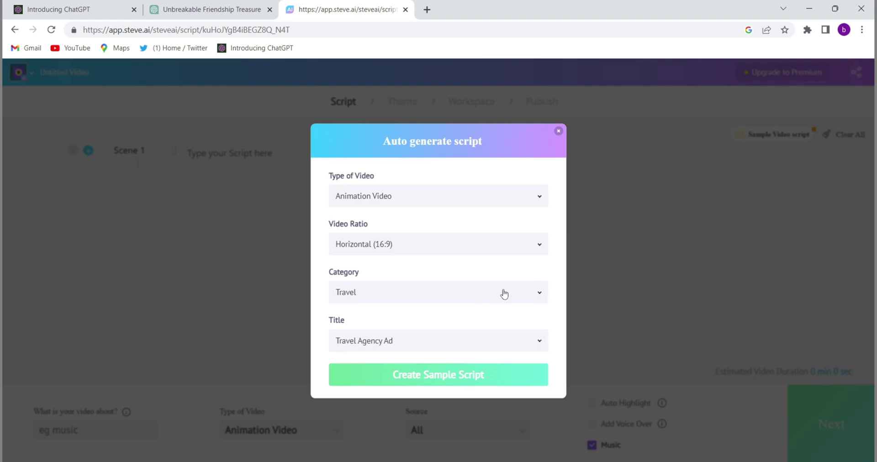
- Create the sample script, then erase its later scenes backwards from the end
left_click(450, 375)
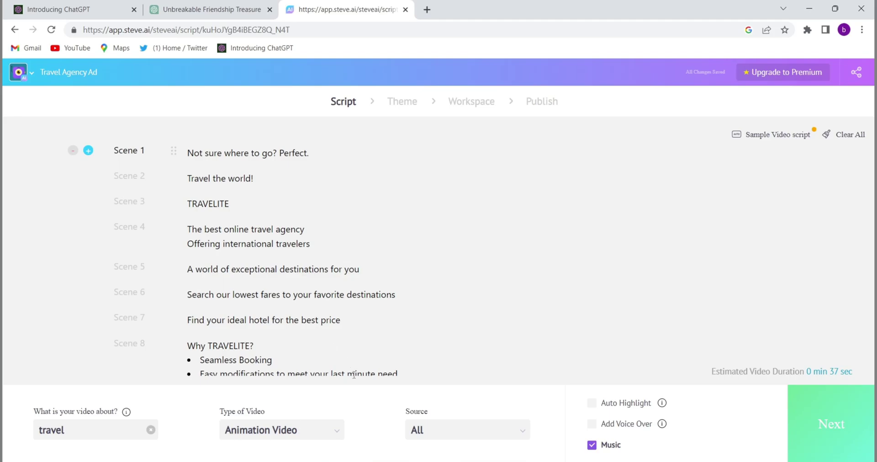
left_click(401, 371)
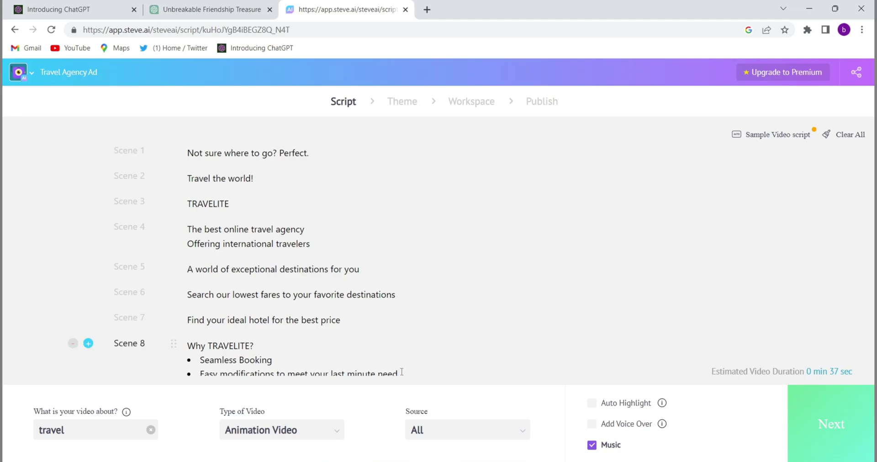
key("BackSpace")
key("BackSpace")
key("BackSpace")
key("BackSpace")
key("BackSpace")
key("BackSpace")
key("BackSpace")
key("BackSpace")
key("BackSpace")
key("BackSpace")
key("BackSpace")
key("BackSpace")
key("BackSpace")
key("BackSpace")
key("BackSpace")
key("BackSpace")
key("BackSpace")
key("BackSpace")
key("BackSpace")
key("BackSpace")
key("BackSpace")
key("BackSpace")
key("BackSpace")
key("BackSpace")
key("BackSpace")
key("BackSpace")
key("BackSpace")
key("BackSpace")
key("BackSpace")
key("BackSpace")
key("BackSpace")
key("BackSpace")
key("BackSpace")
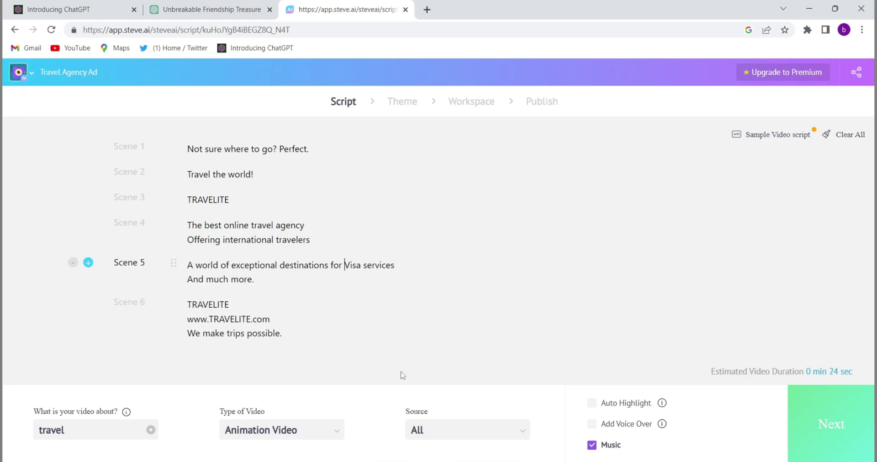
key("BackSpace")
key("BackSpace")
key("BackSpace")
key("BackSpace")
key("BackSpace")
key("BackSpace")
key("BackSpace")
key("BackSpace")
key("BackSpace")
key("BackSpace")
key("BackSpace")
key("BackSpace")
key("BackSpace")
key("BackSpace")
key("BackSpace")
key("BackSpace")
key("BackSpace")
key("BackSpace")
key("BackSpace")
key("BackSpace")
key("BackSpace")
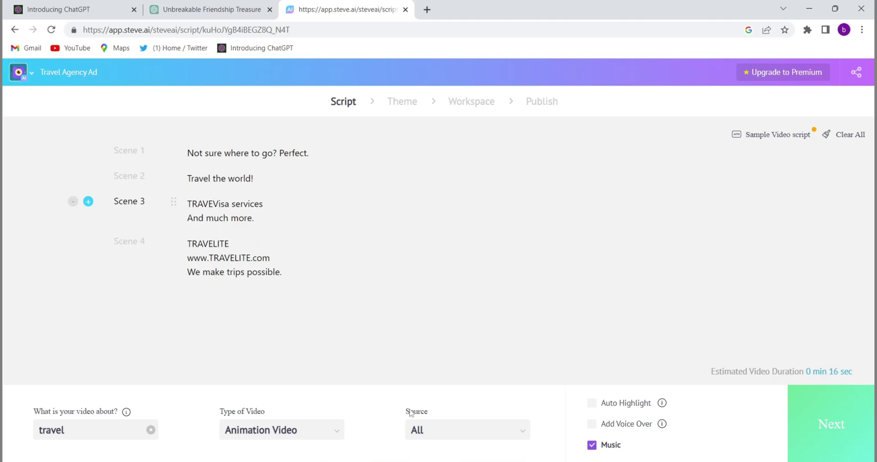
- Erase the remaining script text from Scene 4 back through Scene 1
left_click(287, 279)
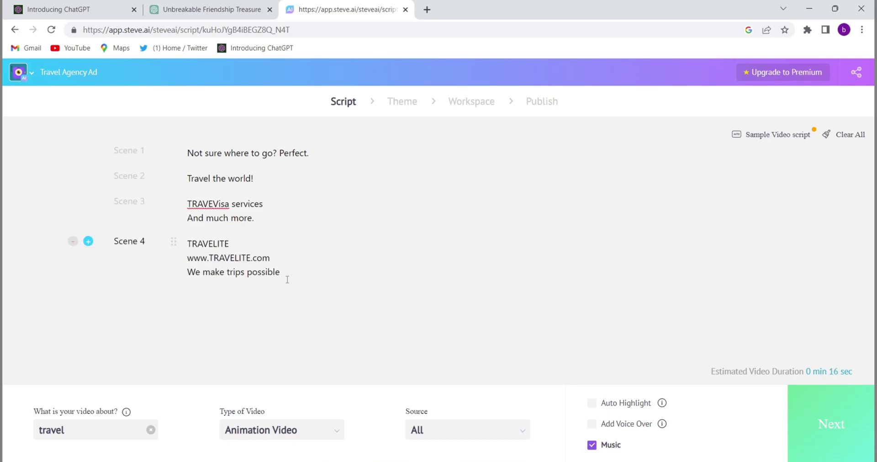
key("BackSpace")
key("BackSpace")
key("BackSpace")
key("BackSpace")
key("BackSpace")
key("BackSpace")
key("BackSpace")
key("BackSpace")
key("BackSpace")
key("BackSpace")
key("BackSpace")
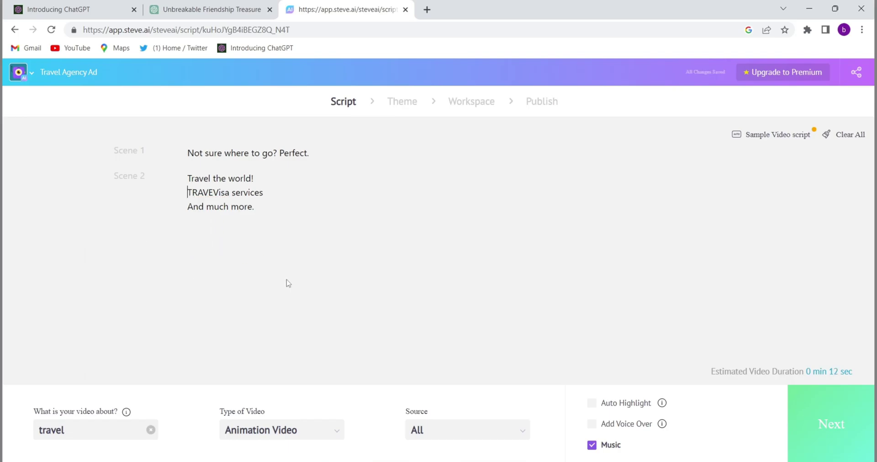
key("BackSpace")
key("BackSpace")
key("BackSpace")
key("BackSpace")
key("BackSpace")
key("BackSpace")
key("BackSpace")
key("BackSpace")
key("BackSpace")
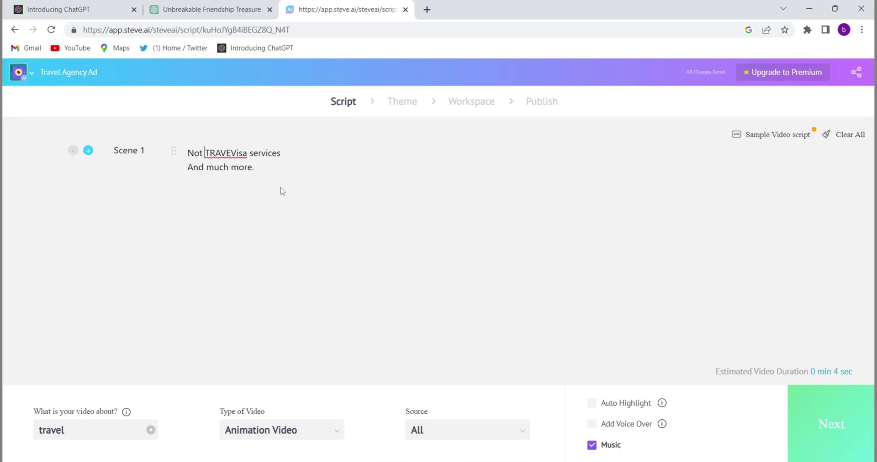
left_click(266, 167)
key("BackSpace")
key("BackSpace")
key("BackSpace")
key("BackSpace")
key("BackSpace")
key("BackSpace")
key("BackSpace")
key("BackSpace")
key("BackSpace")
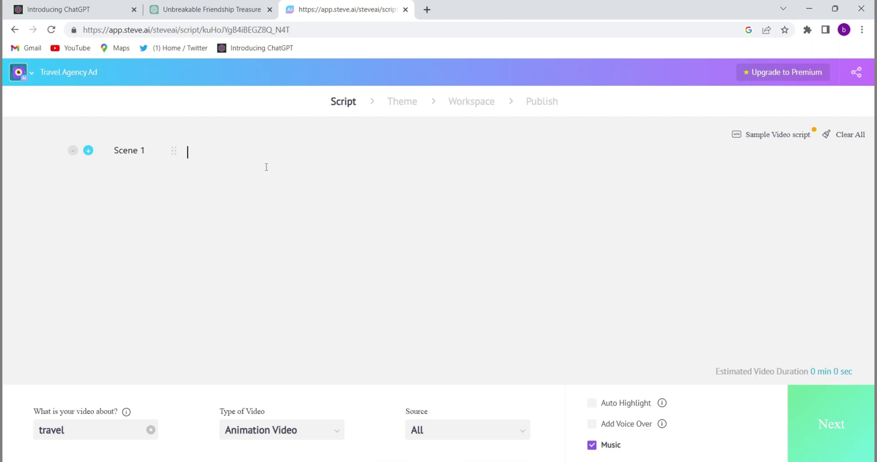
- Copy the whole Emily and Lily story from ChatGPT and return to the Steve AI tab
left_click(211, 5)
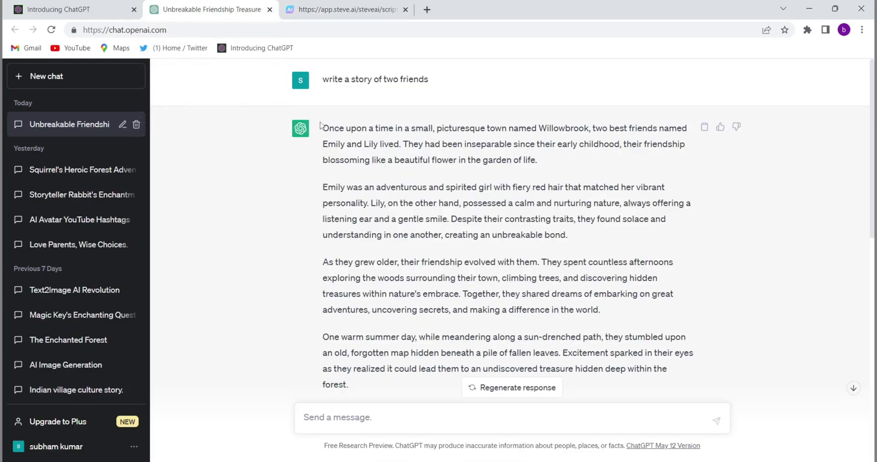
mouse_move(322, 126)
left_mouse_down()
mouse_move(645, 355)
mouse_move(718, 371)
left_mouse_up()
key("ctrl+c")
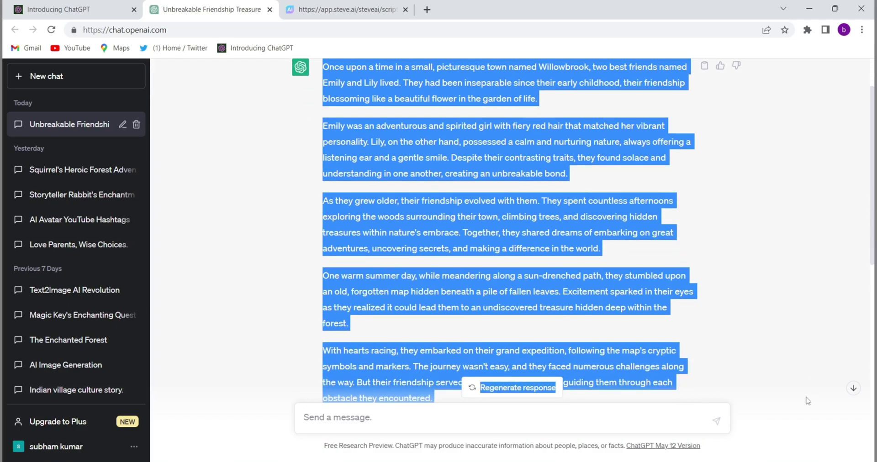
mouse_move(718, 370)
left_mouse_down()
mouse_move(715, 297)
mouse_move(662, 342)
left_mouse_up()
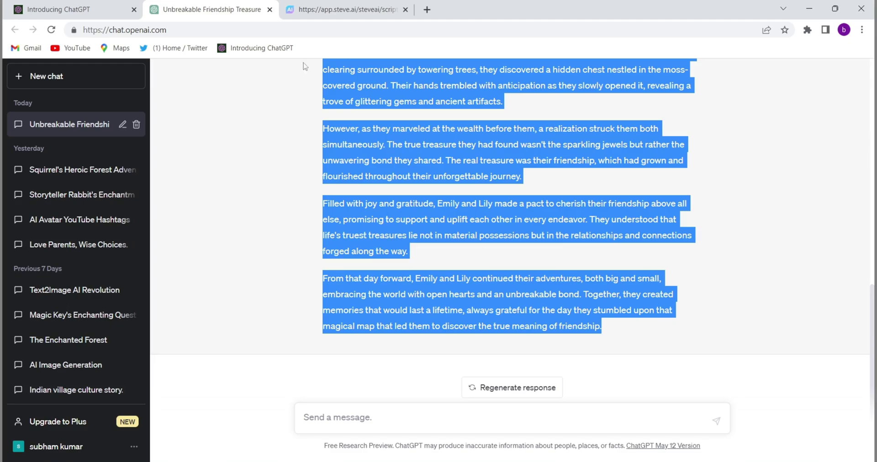
left_click(321, 5)
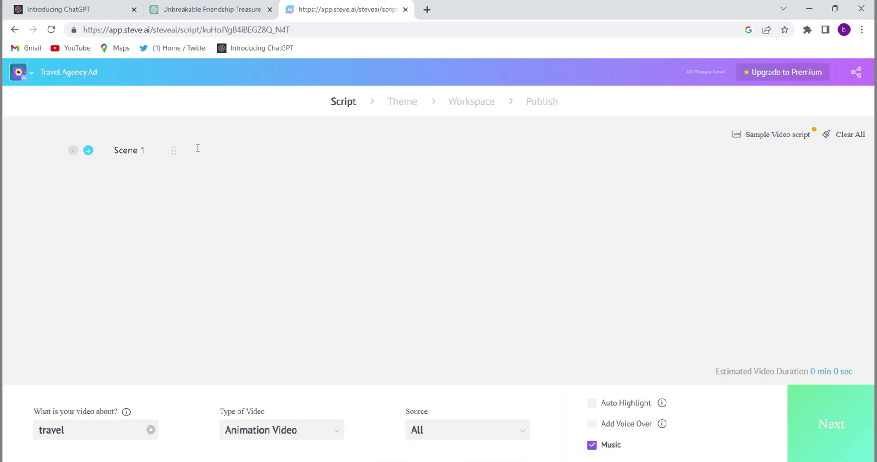
- Paste the Emily and Lily story into the empty Scene 1 script area
key("ctrl+v")
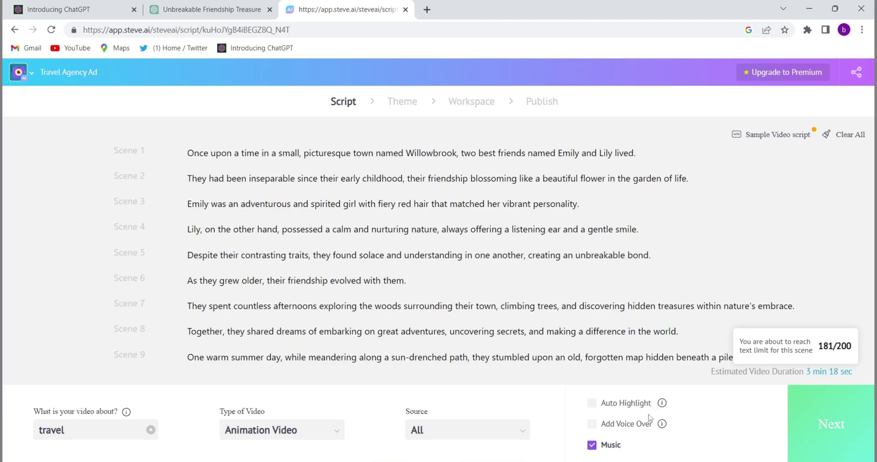
- Enable voice-over with a US-accent female Joanna voice, preview it, and generate it
left_click(592, 424)
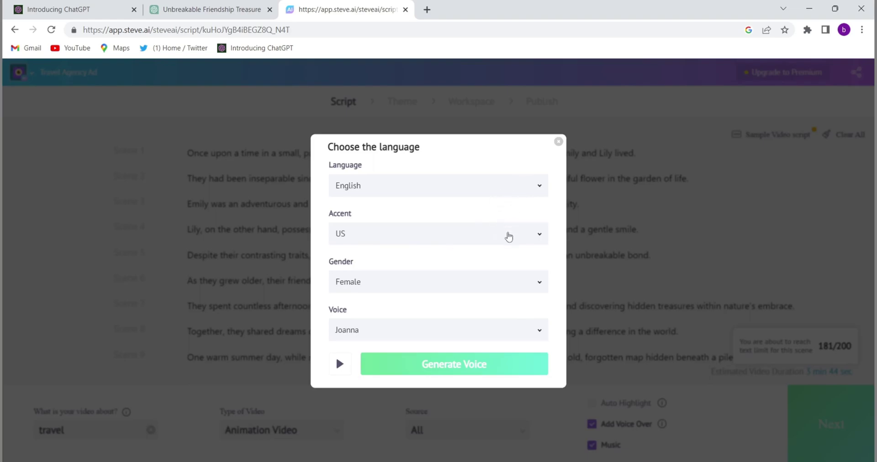
left_click(509, 237)
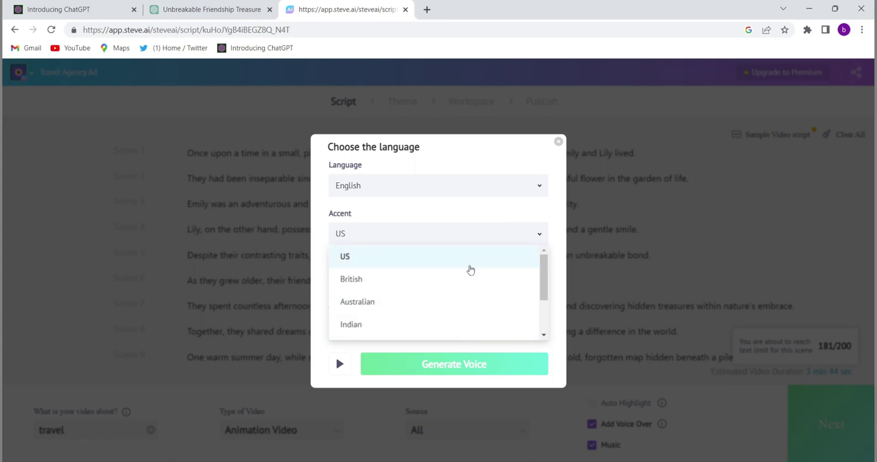
left_click(470, 270)
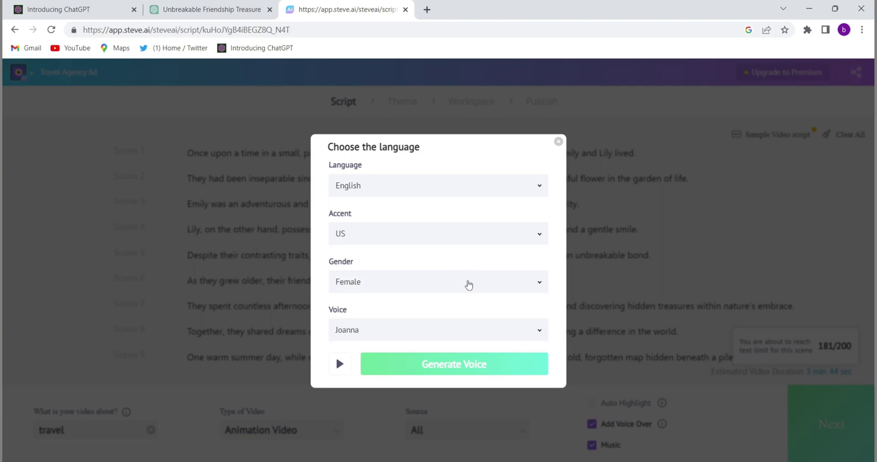
left_click(468, 284)
left_click(447, 305)
left_click(464, 332)
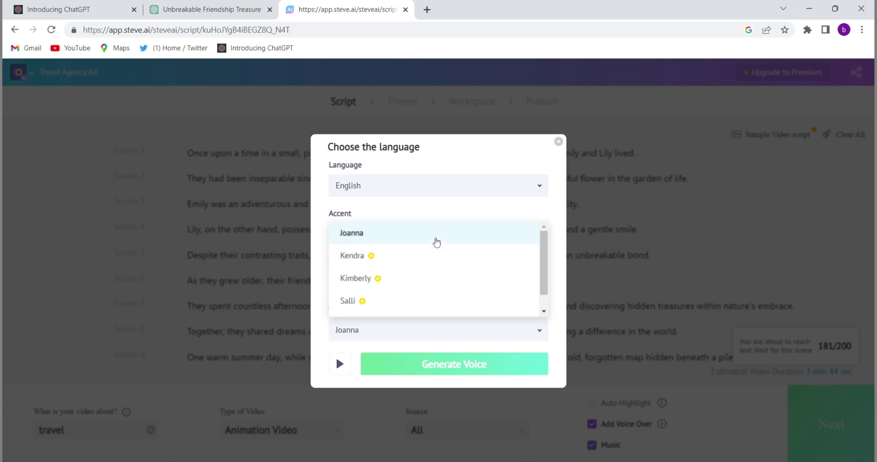
left_click(436, 243)
left_click(338, 365)
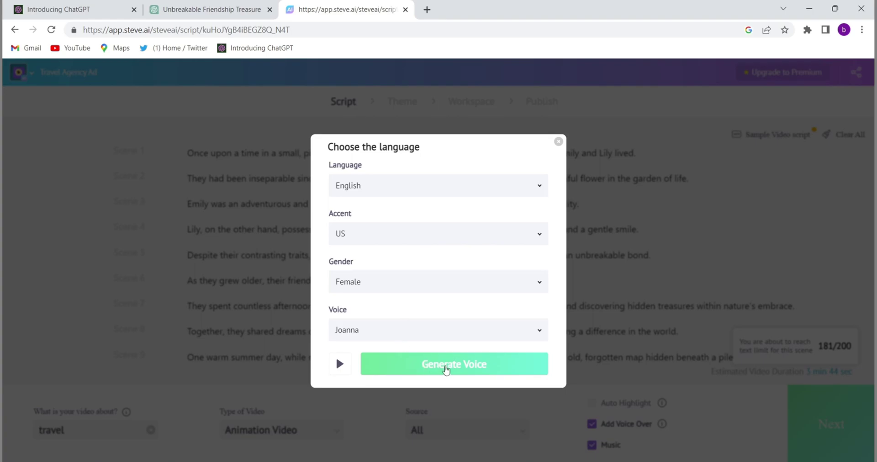
left_click(446, 367)
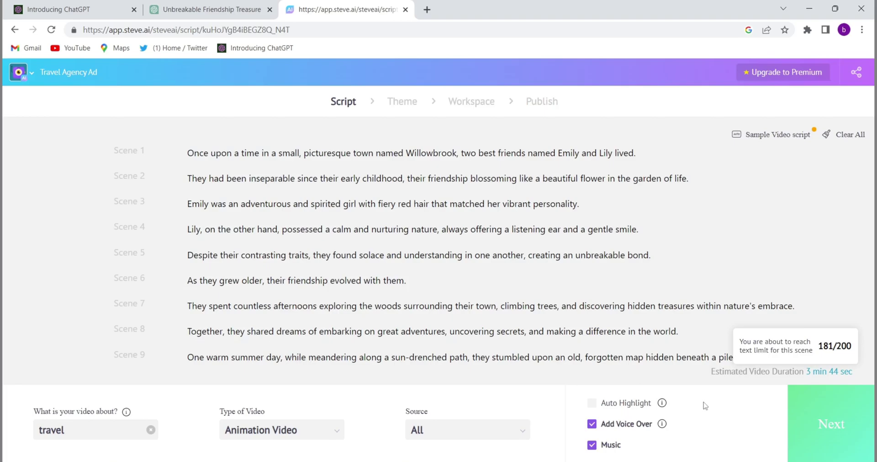
- Continue to the Theme step and apply the cartoon-character design style to generate the scenes
left_click(818, 420)
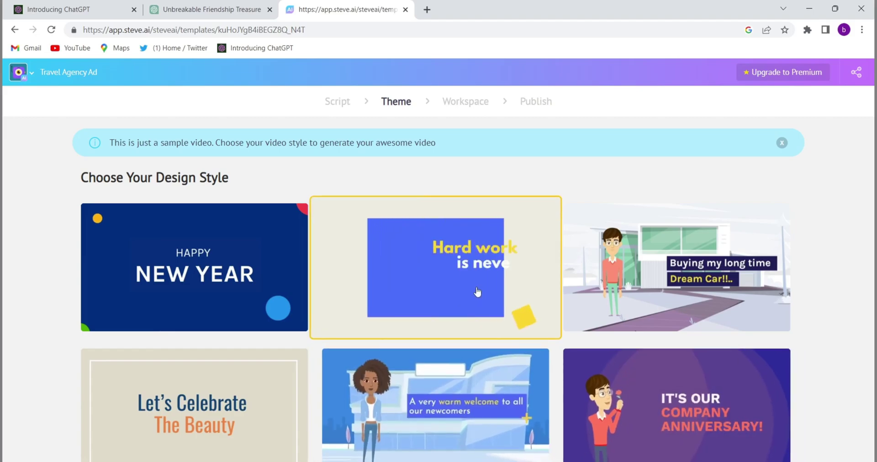
mouse_move(676, 267)
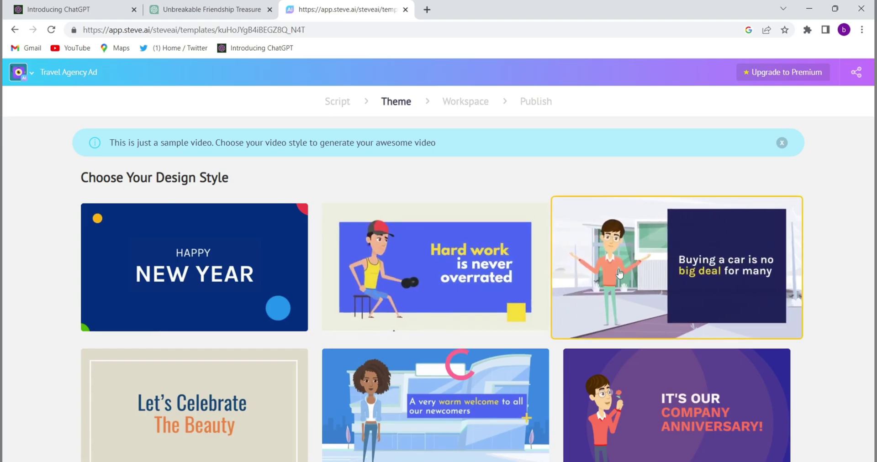
left_click(618, 273)
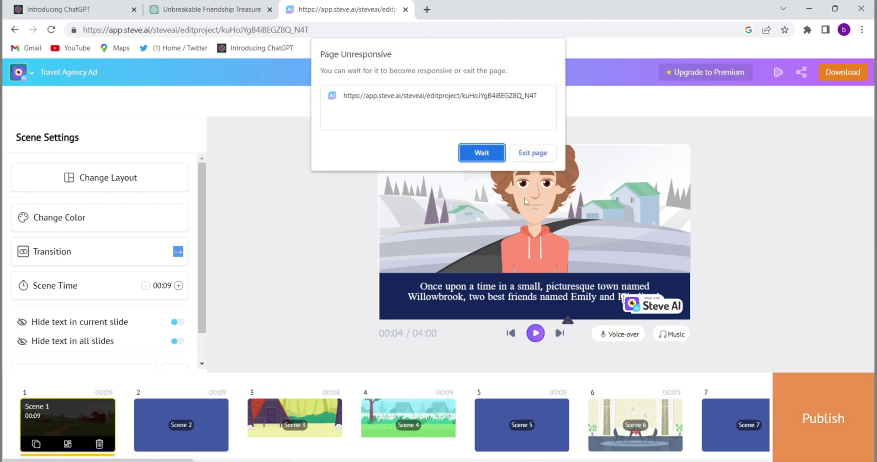
left_click(529, 158)
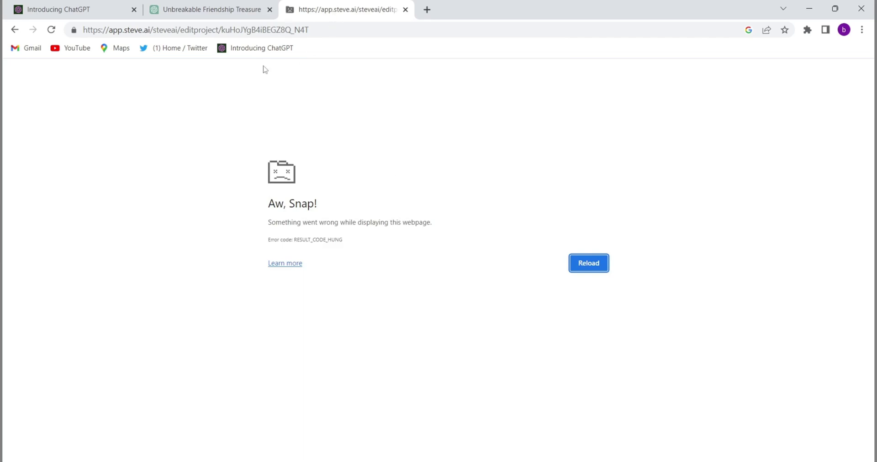
left_click(15, 31)
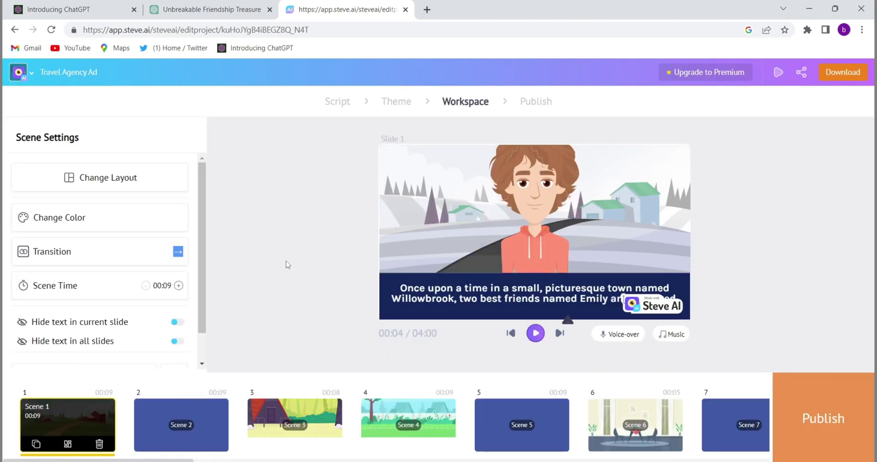
- Preview the video, then give Slide 1 the third layout, with story text in a bottom bar
left_click(536, 335)
left_click(131, 177)
left_click(204, 350)
left_click_drag(202, 350, 200, 256)
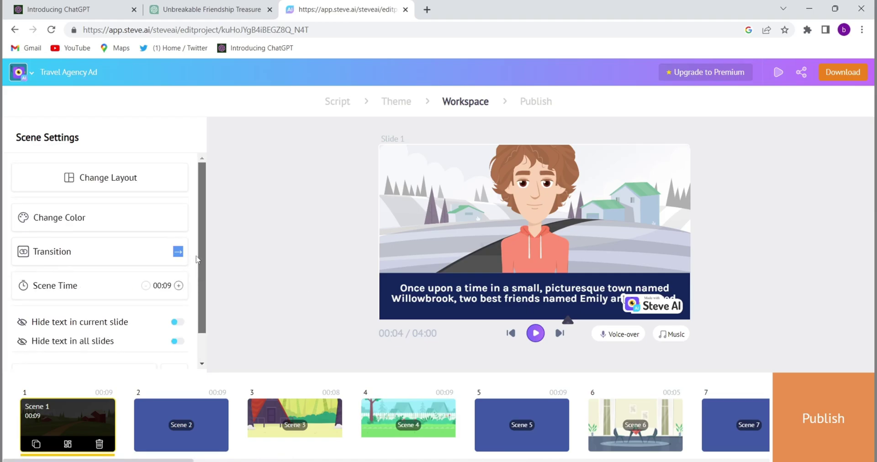
left_click(130, 178)
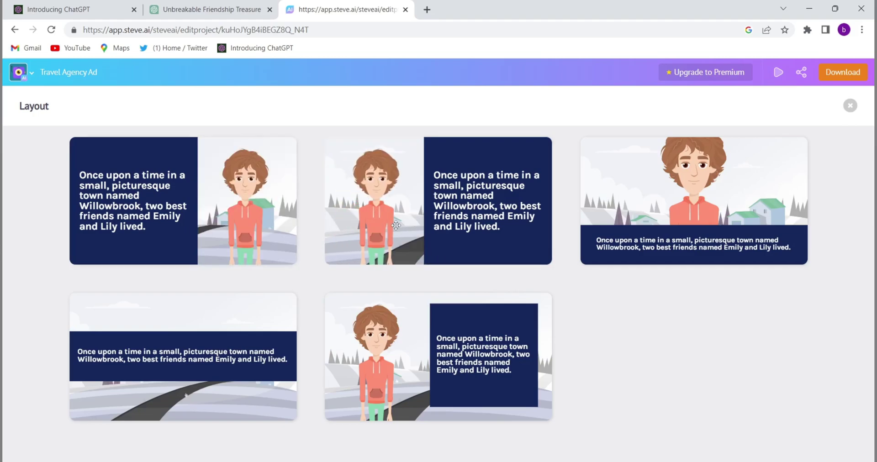
left_click(654, 203)
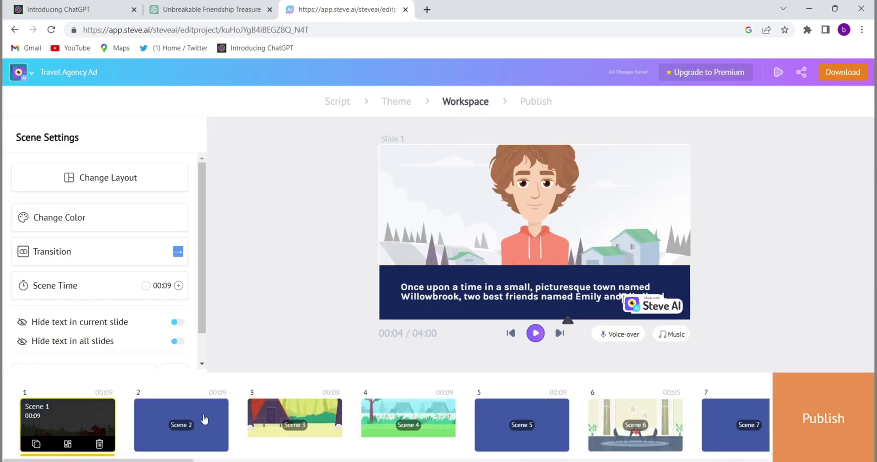
- Replace Scene 2's round picture with the woman-and-child planting illustration
left_click(177, 411)
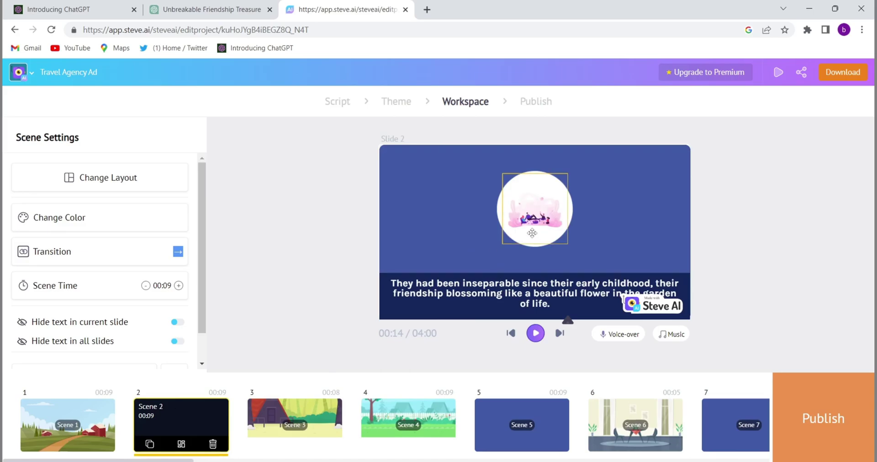
left_click(533, 225)
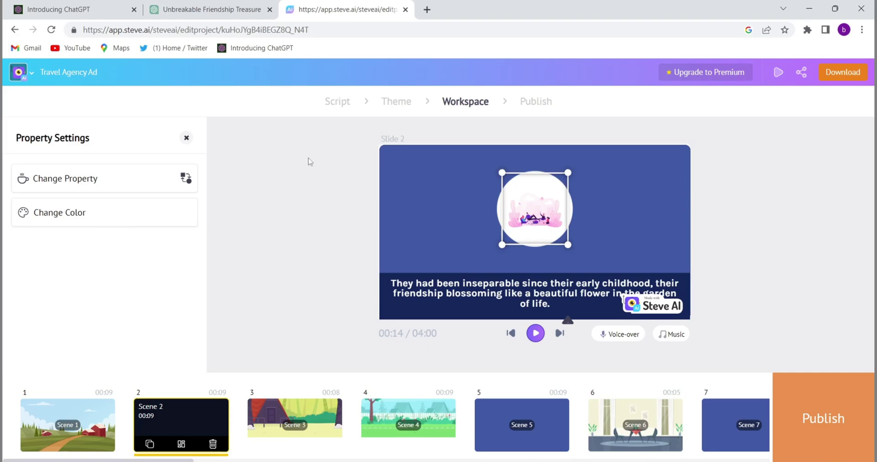
left_click(123, 178)
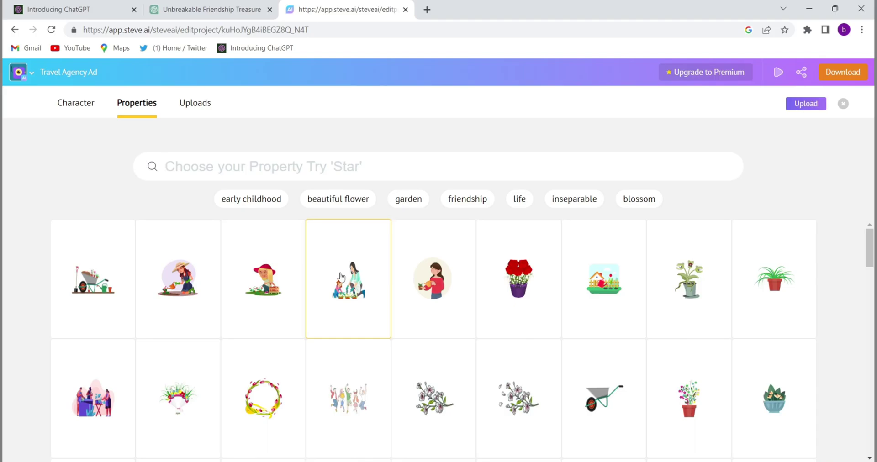
left_click(340, 276)
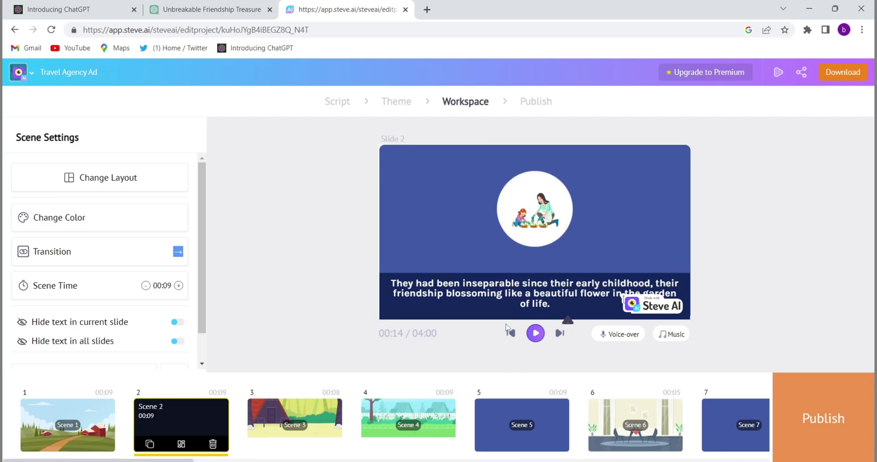
- Play and pause a preview starting from Scene 1, then return to Slide 1
left_click(74, 420)
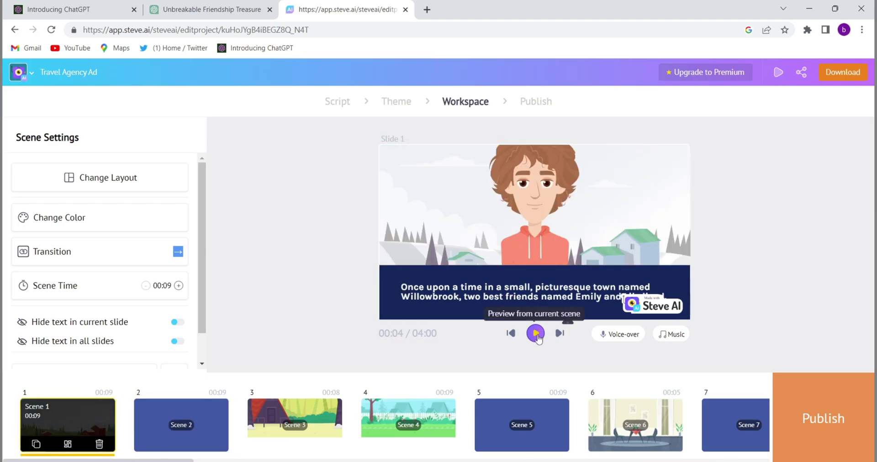
left_click(536, 333)
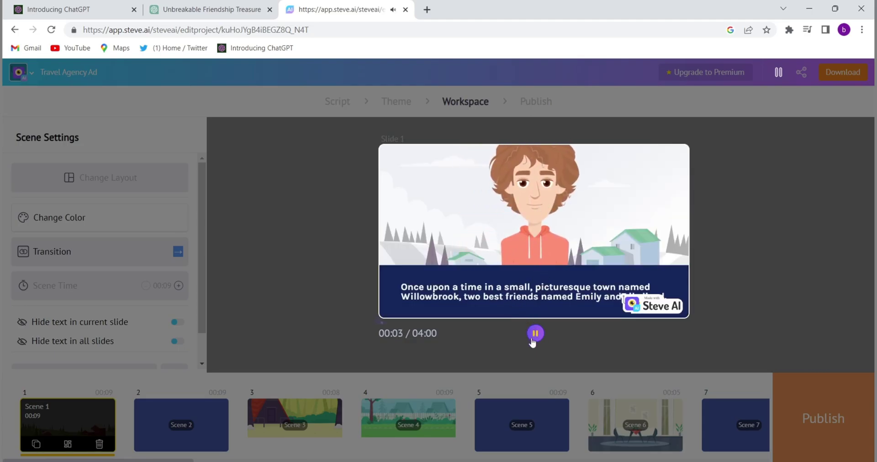
left_click(535, 334)
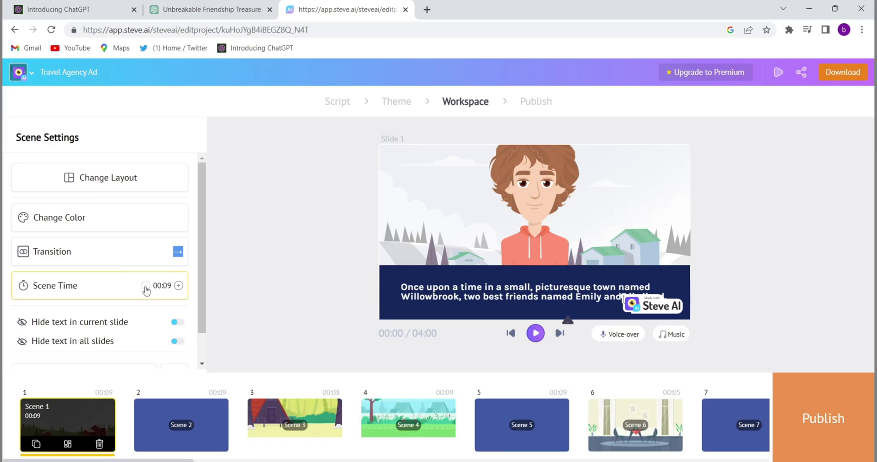
left_click(76, 413)
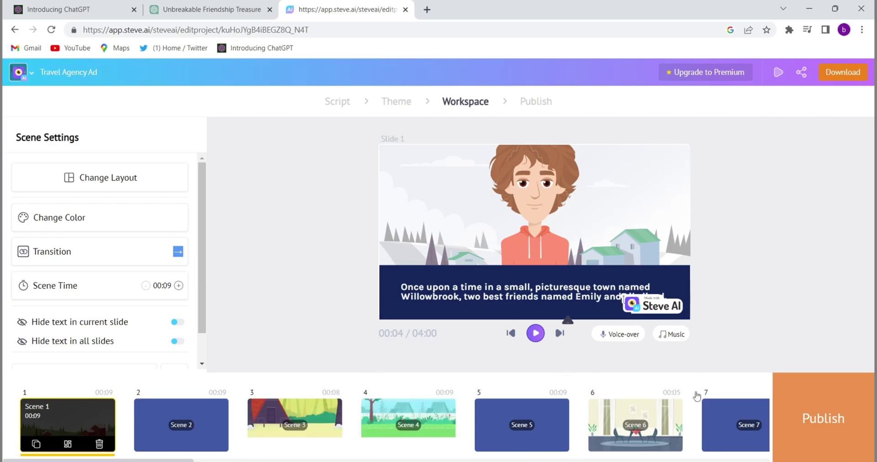
- On the Publish page, keep the Travel Agency Ad video size at HD 720p MP4
left_click(828, 415)
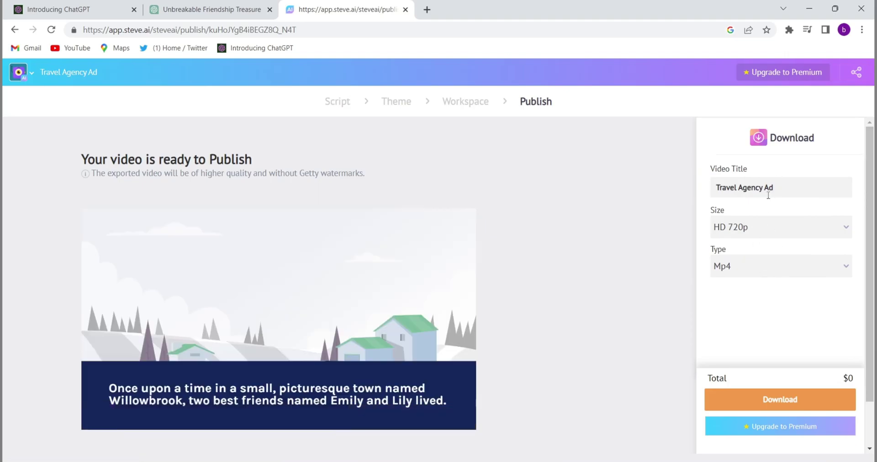
left_click(792, 230)
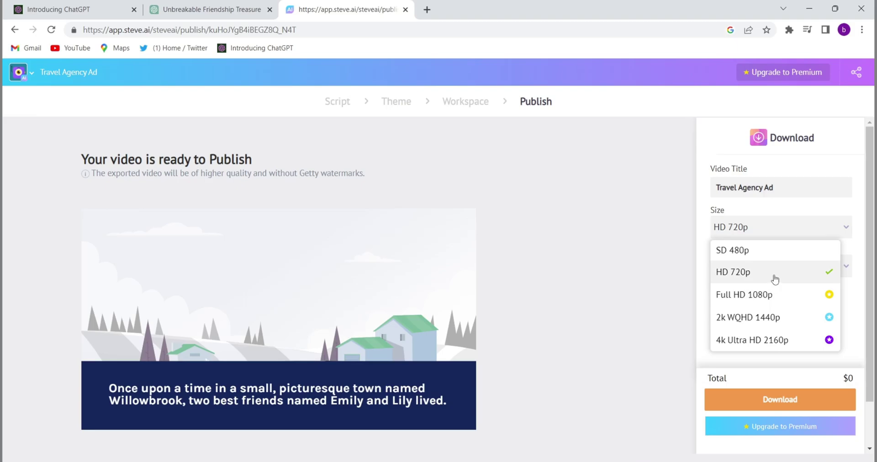
left_click(774, 279)
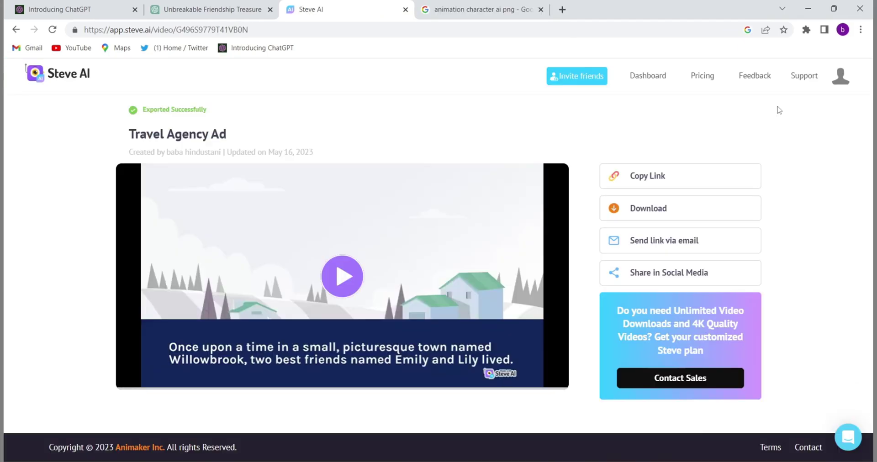
- Download the exported Travel Agency Ad video from its share page
left_click(615, 209)
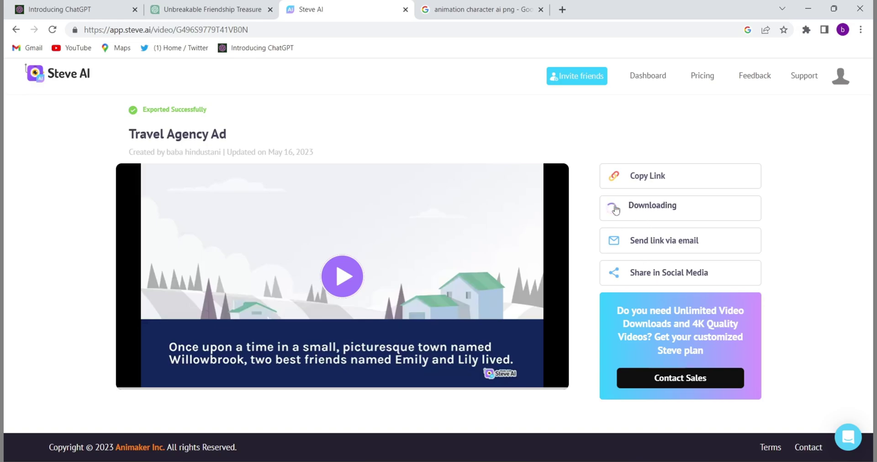